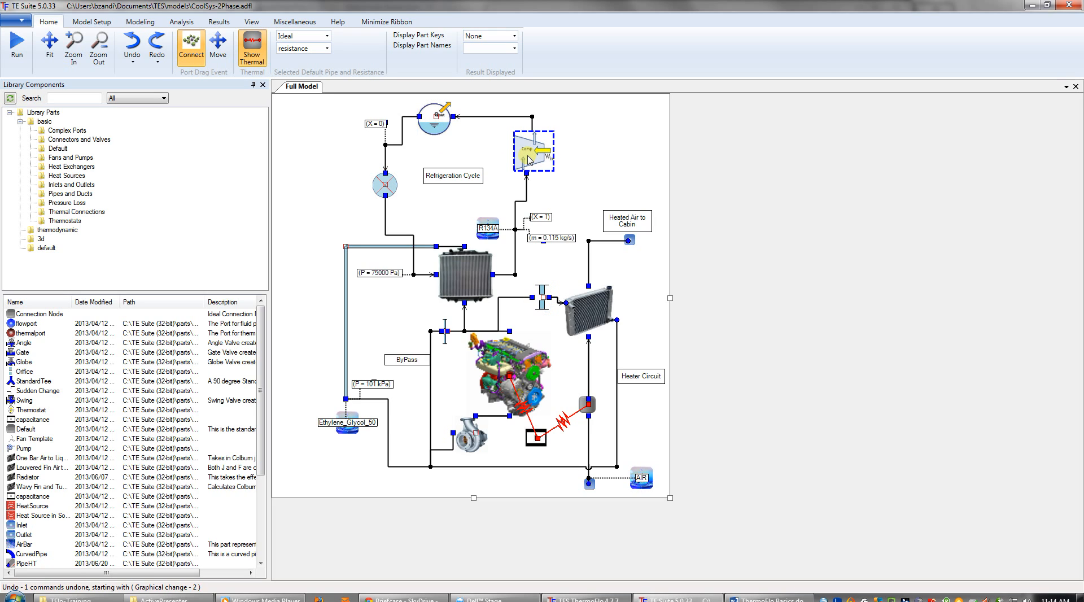
Review the compressor's properties, including its inlet/outlet parameters, without changing anything.
double_click(528, 158)
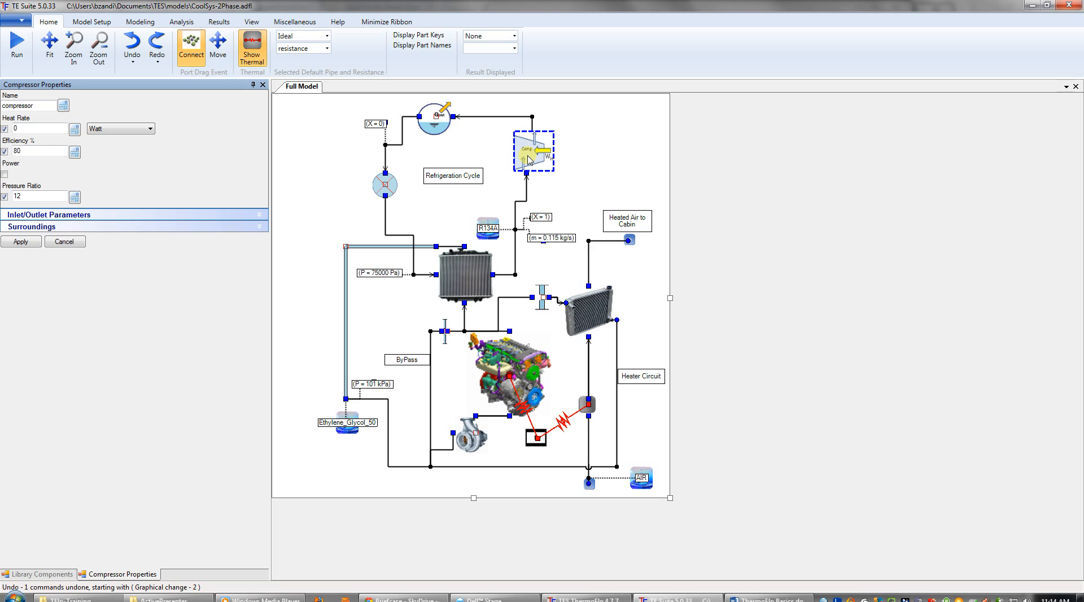
click(262, 215)
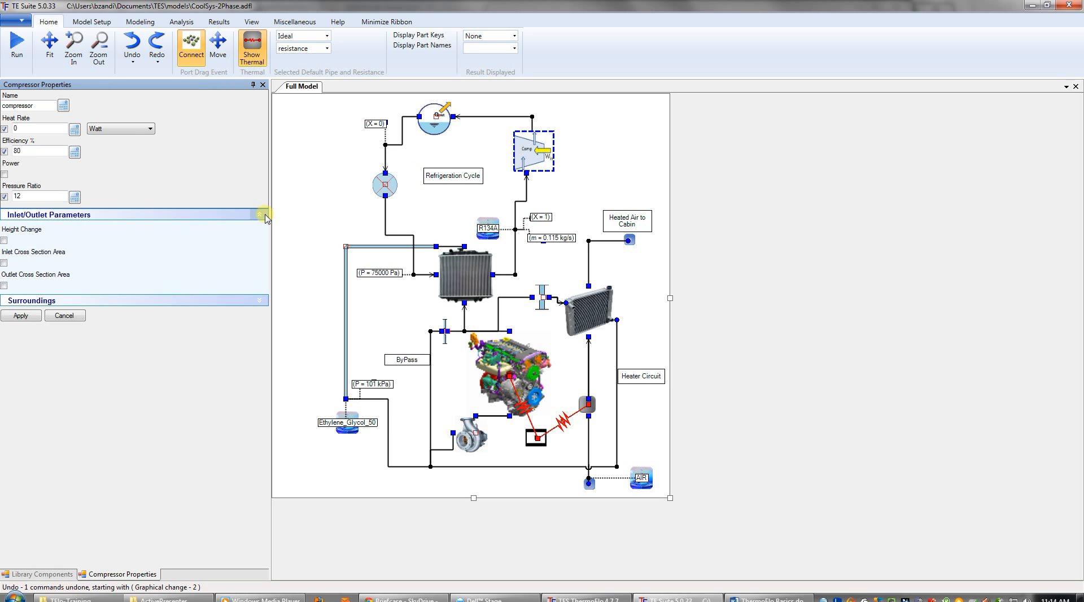
click(263, 215)
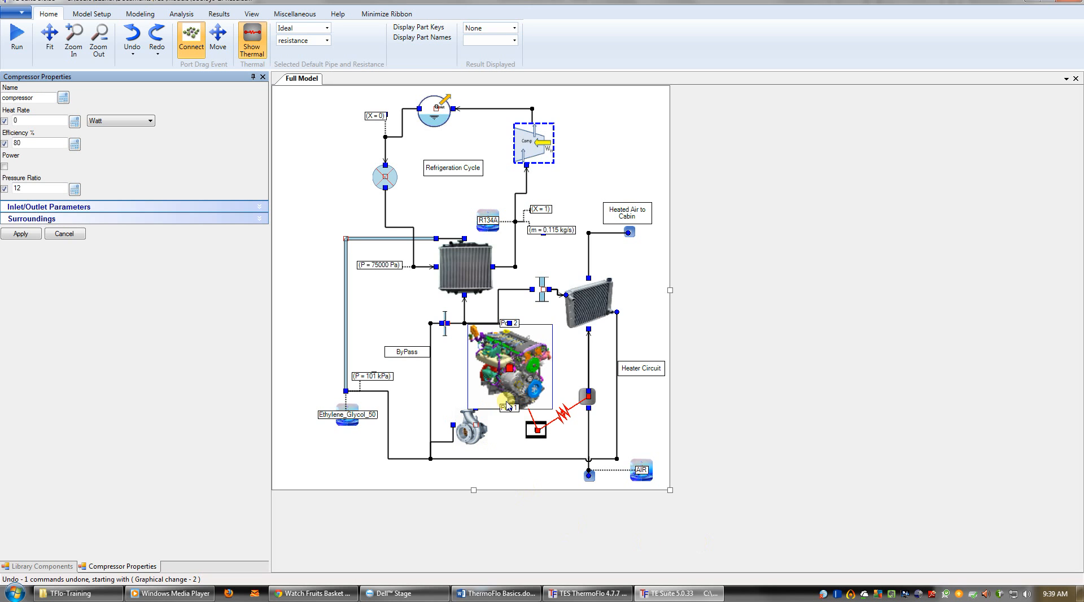
click(263, 77)
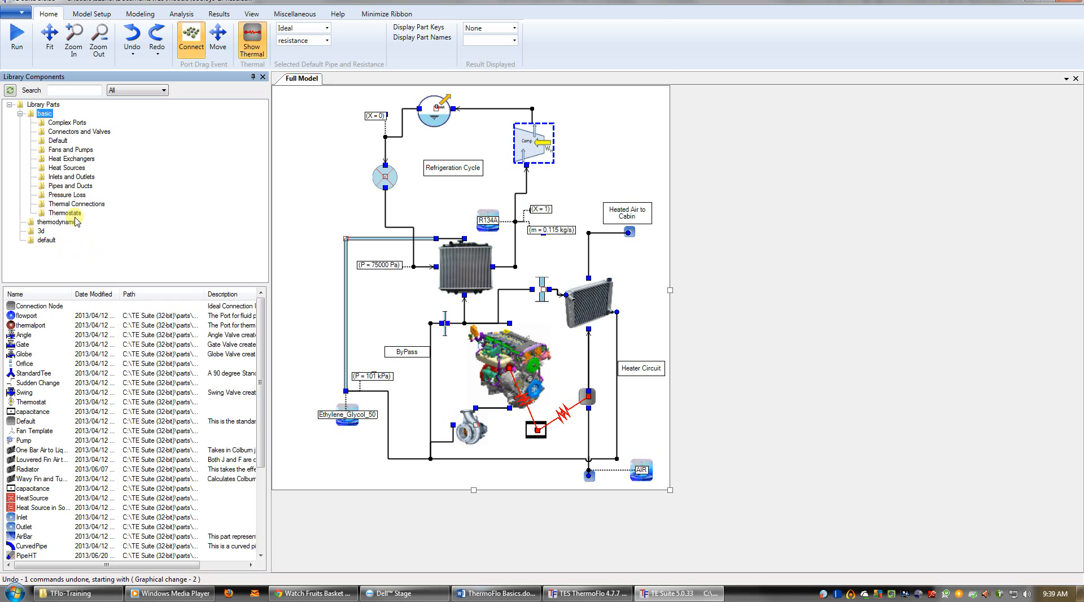
Show the basic library's Heat Exchangers parts and check the available actions for the louvered fin part.
click(64, 167)
click(64, 159)
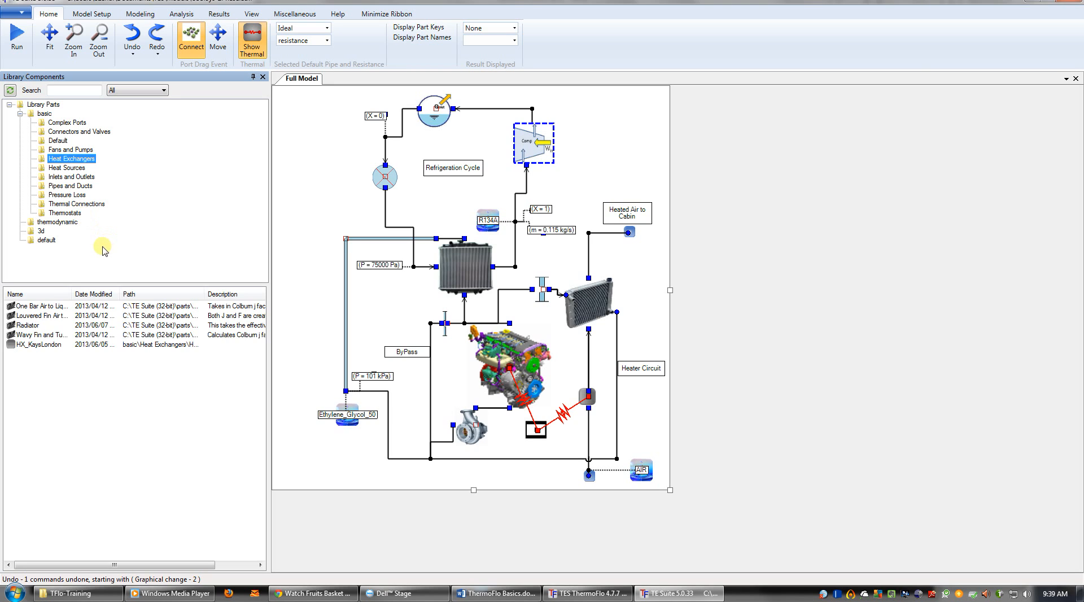
right_click(31, 315)
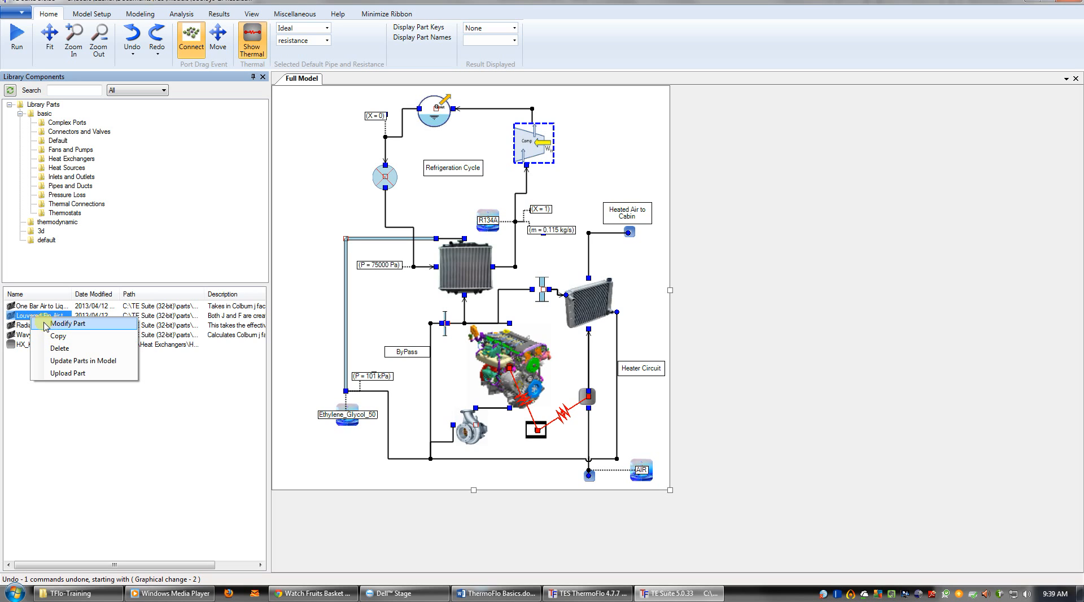
click(20, 314)
click(296, 353)
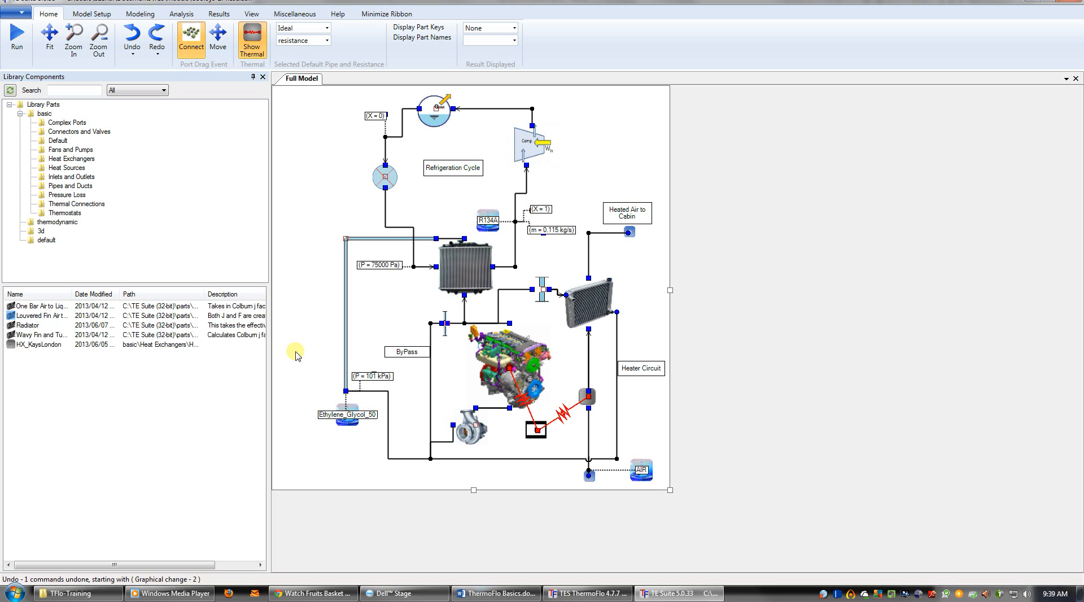
View the properties of the pump below the engine and close them.
click(467, 432)
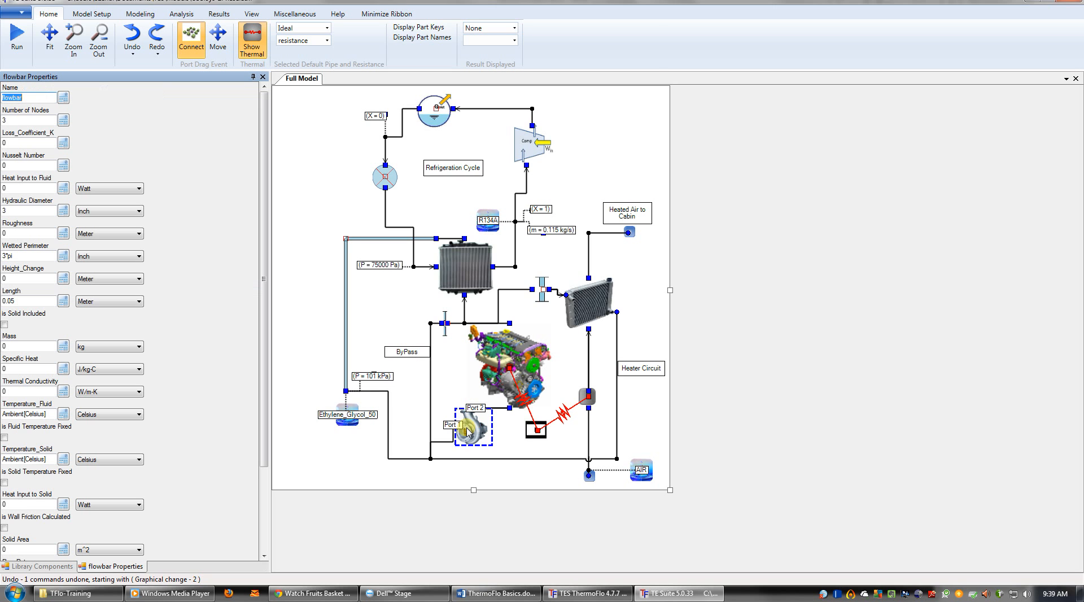
click(262, 77)
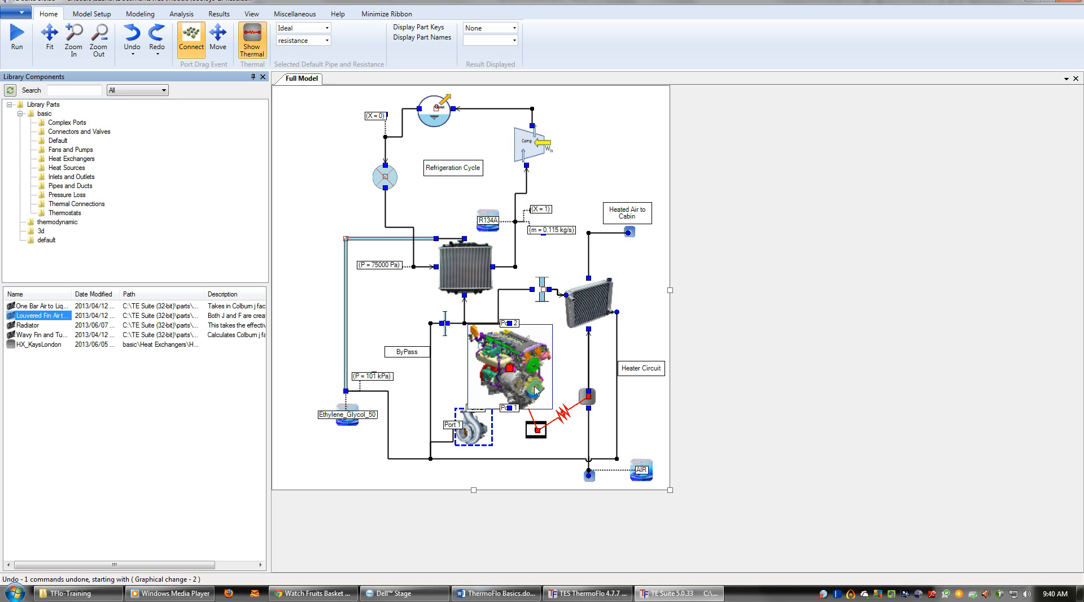
Inspect the heater circuit heat exchanger's detailed model, close it, and check the height unit options in the part's properties.
right_click(583, 315)
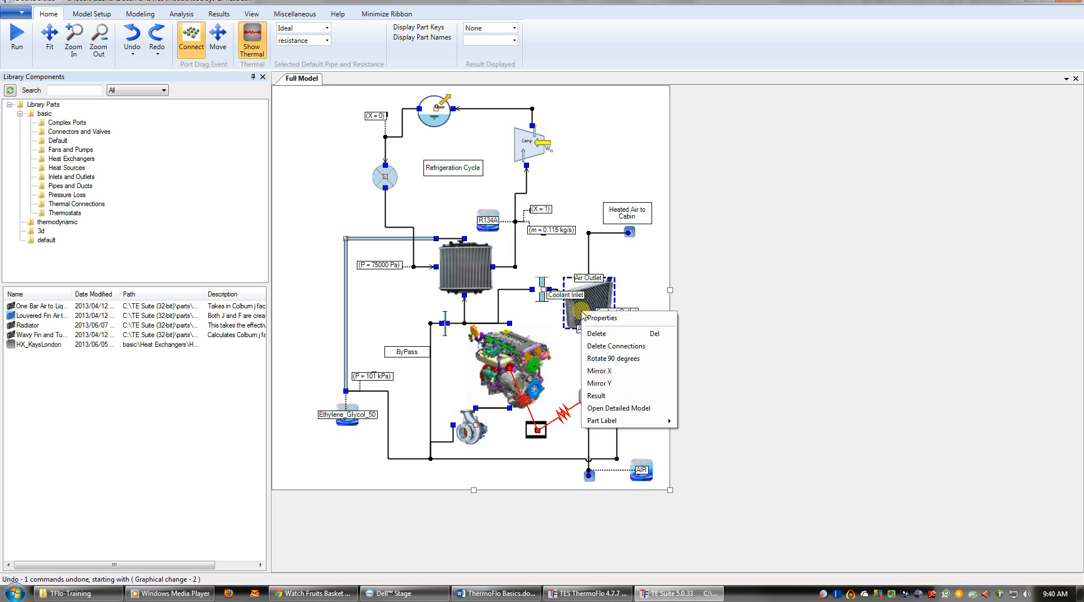
click(619, 408)
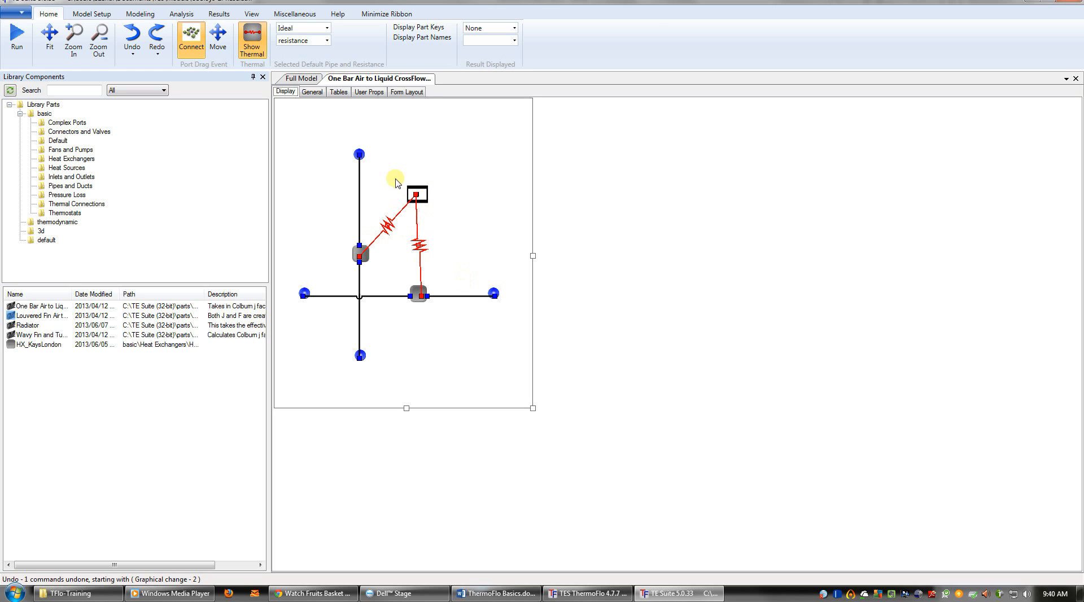
middle_click(399, 82)
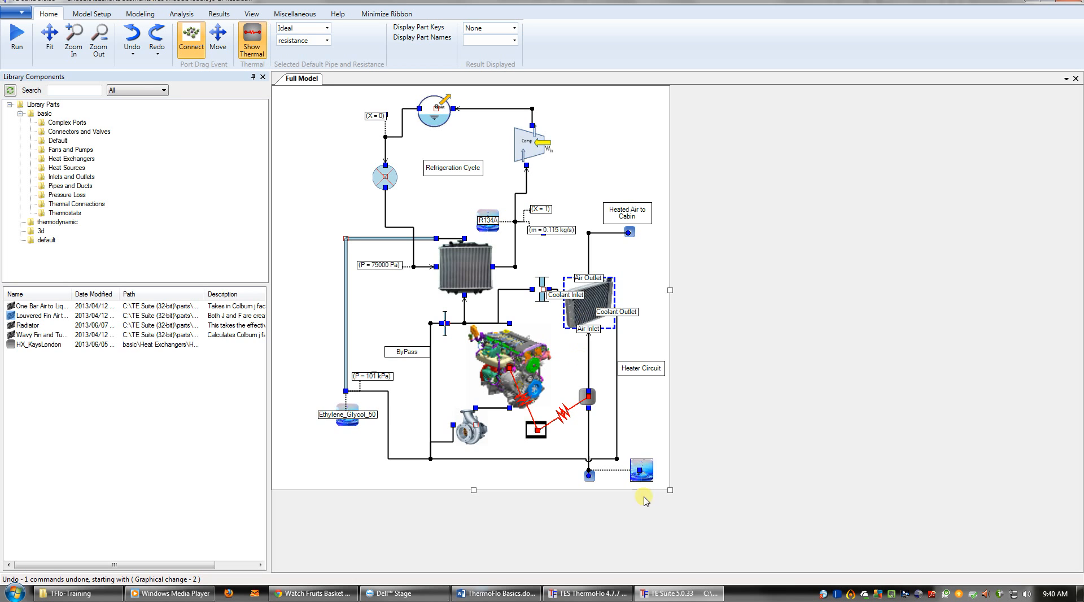
double_click(588, 305)
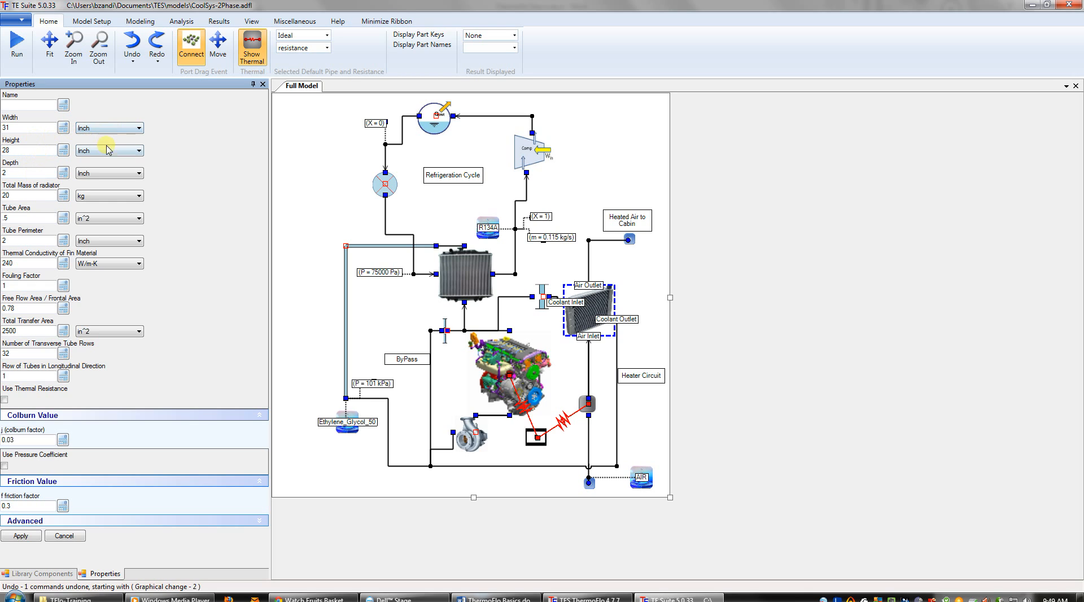
click(139, 152)
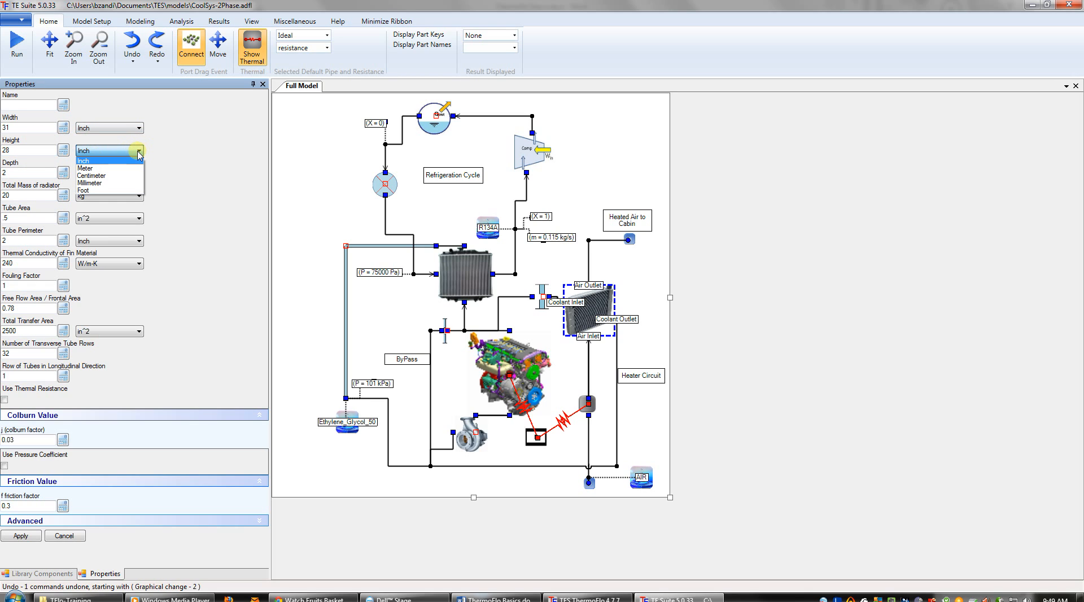
click(138, 151)
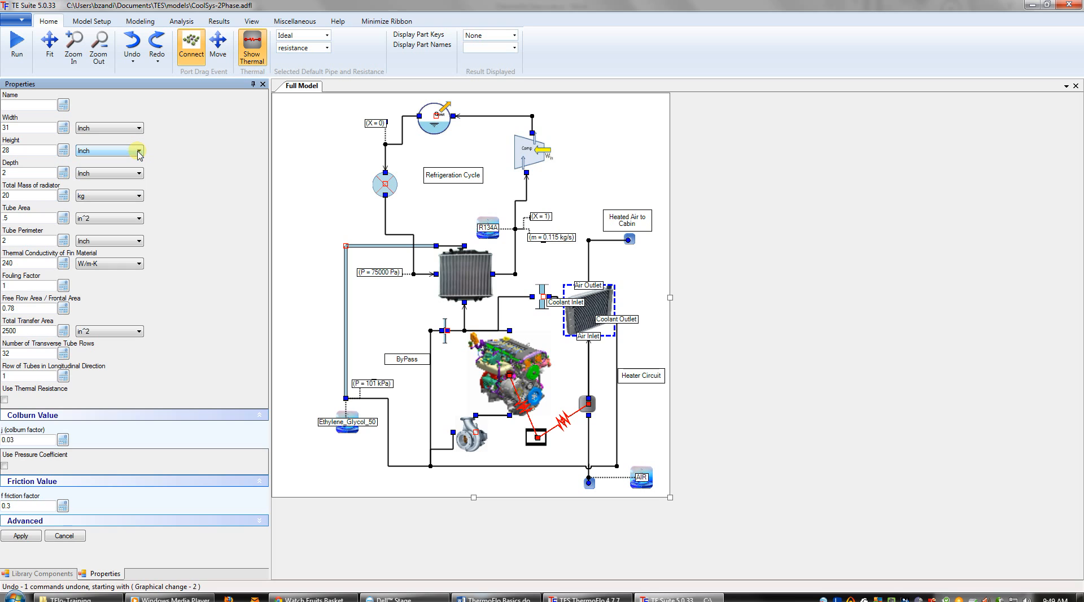
Review the refrigeration cycle's cross-flow heat exchanger properties, including the Flow Path 1 details, and close them.
click(465, 277)
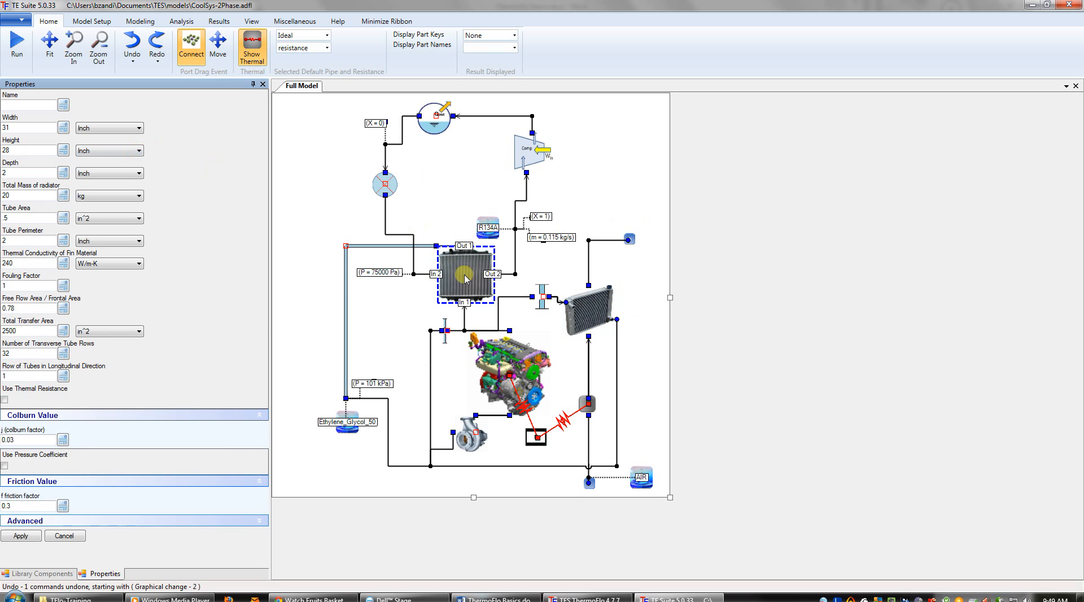
double_click(464, 277)
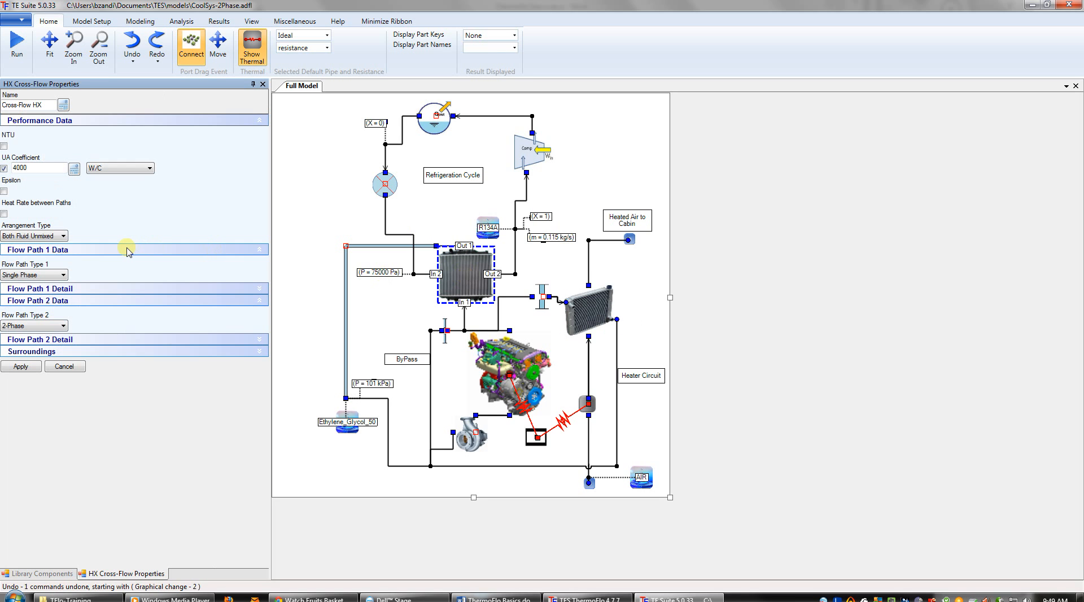
click(127, 250)
click(128, 250)
click(124, 287)
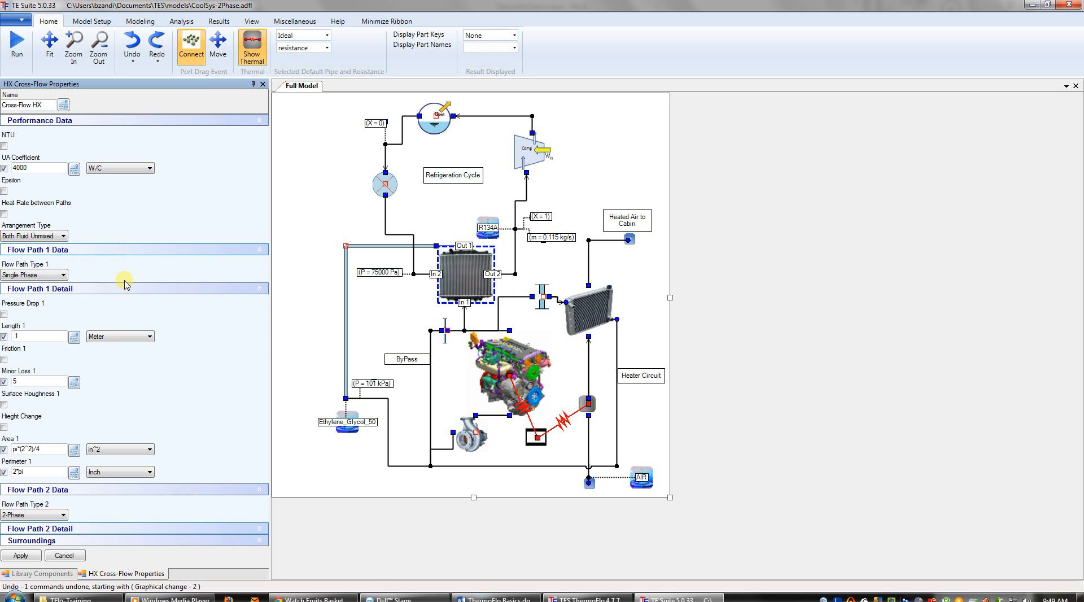
click(263, 85)
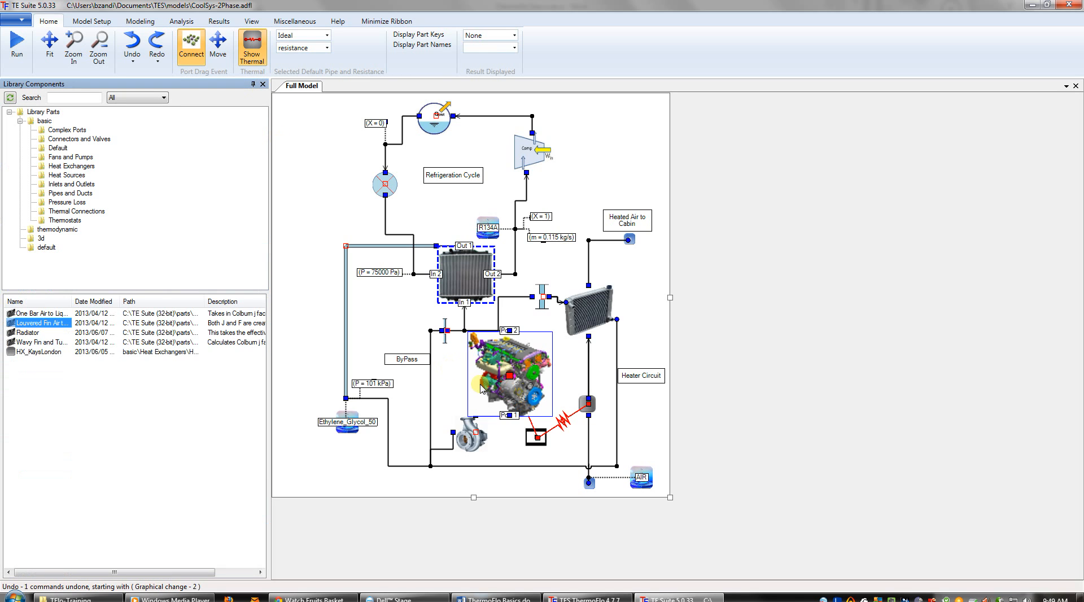
Open the type definition of the cross-flow heat exchanger and view its user properties.
click(467, 280)
right_click(468, 284)
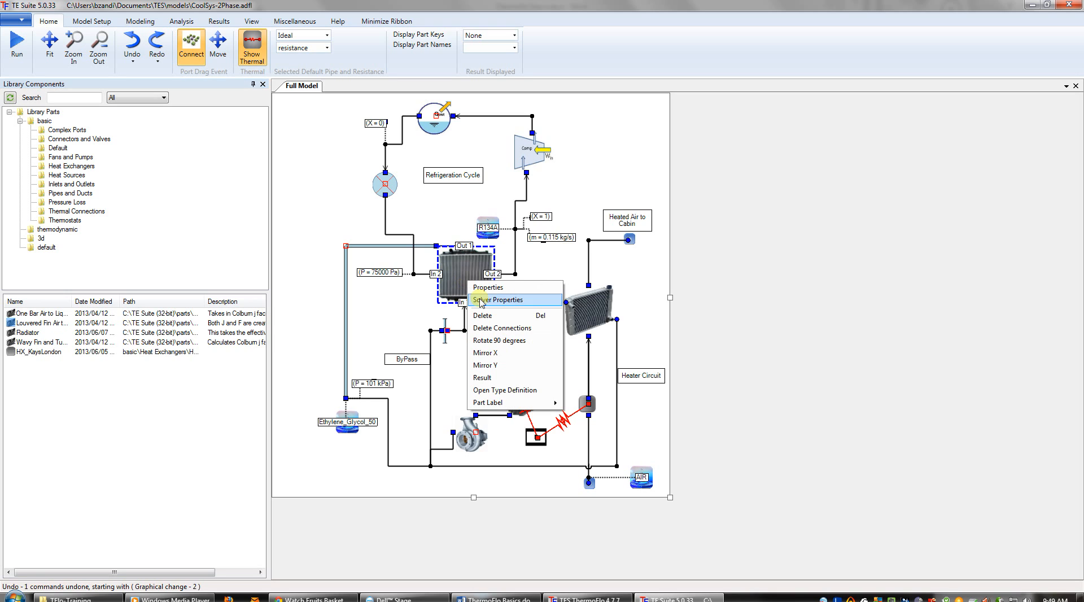
click(514, 390)
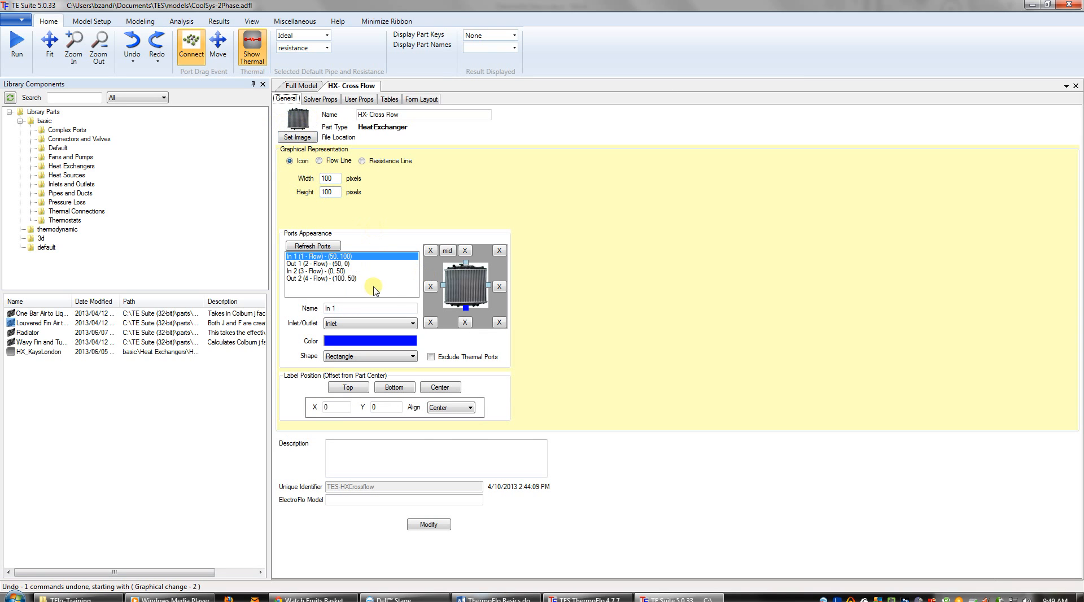
click(361, 100)
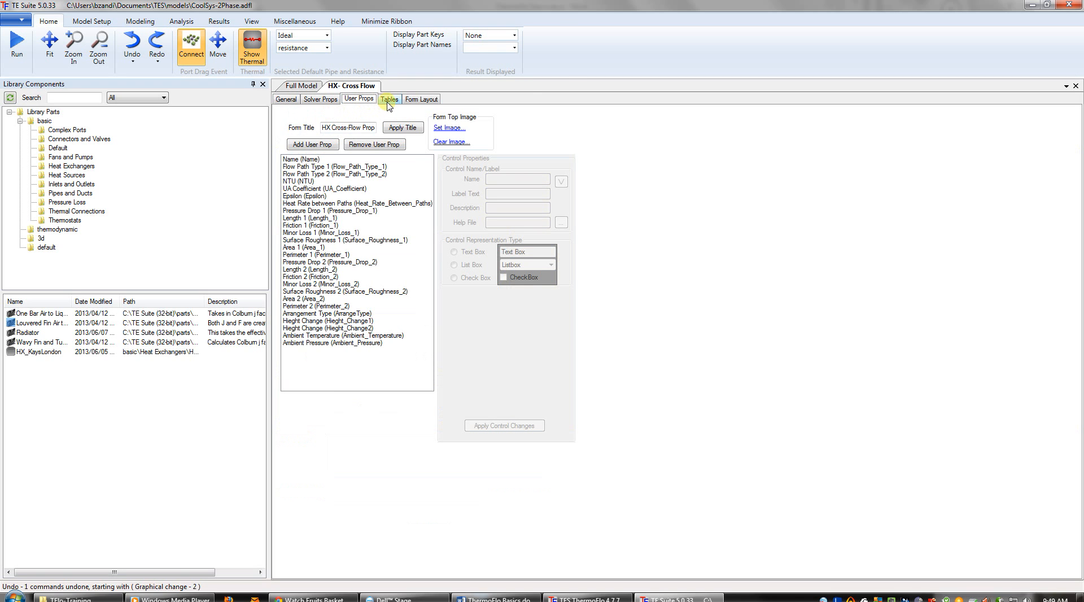
View the existing HX_Type_2 table in the cross-flow heat exchanger's definition and close the definition.
click(389, 101)
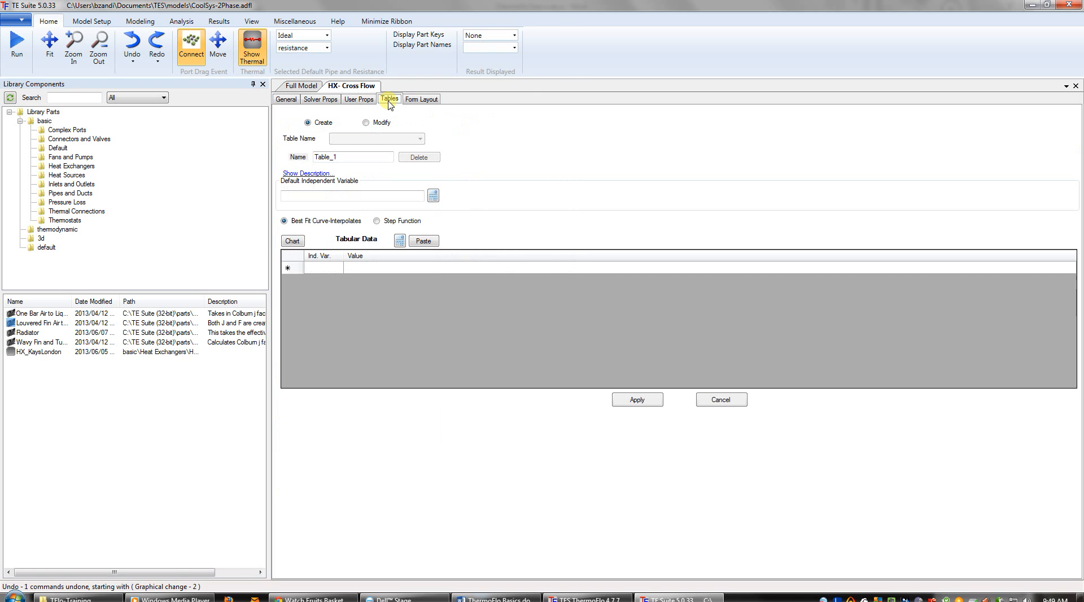
click(366, 123)
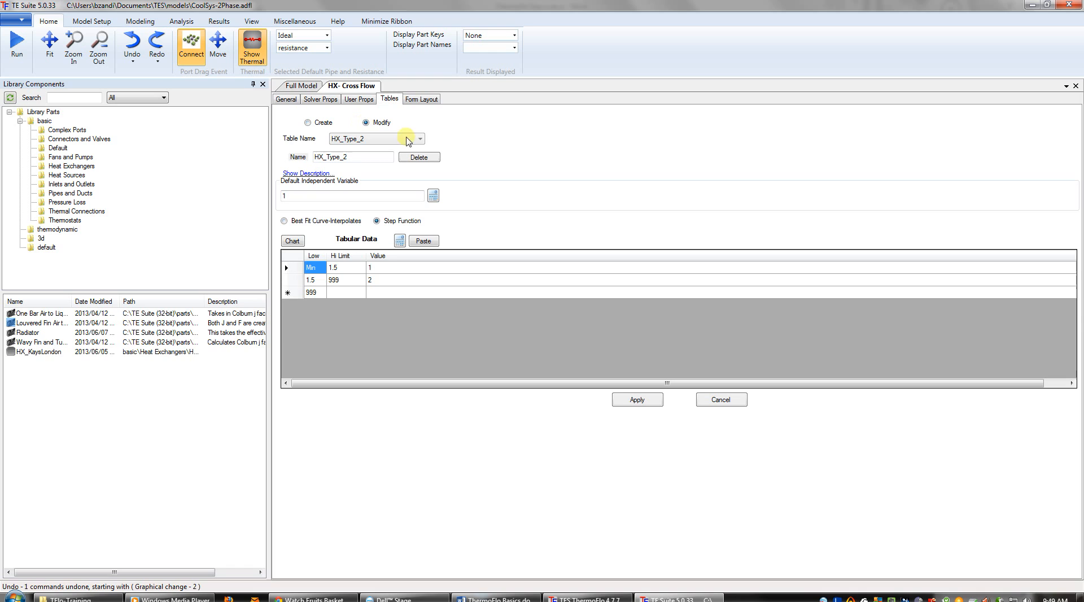
click(420, 140)
click(420, 142)
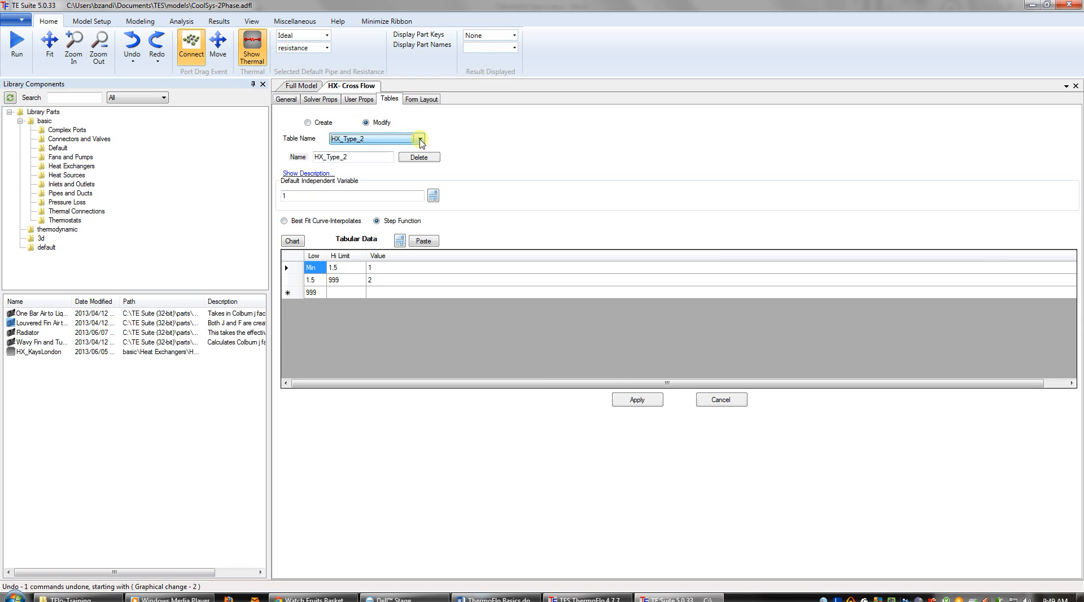
middle_click(356, 87)
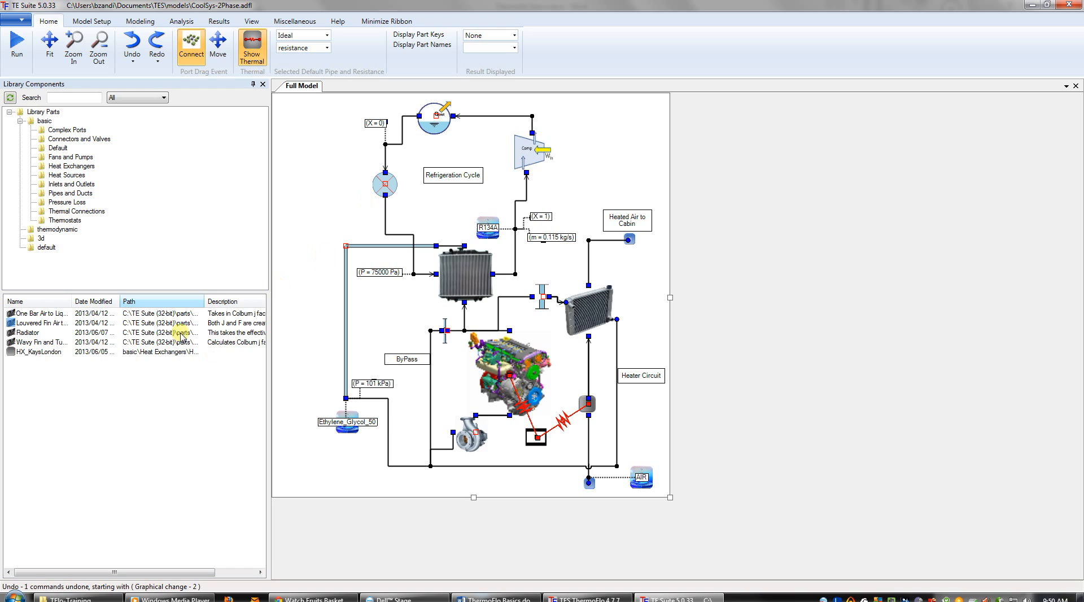
Open the detailed model of the heater circuit heat exchanger and view its general settings and user properties.
right_click(26, 334)
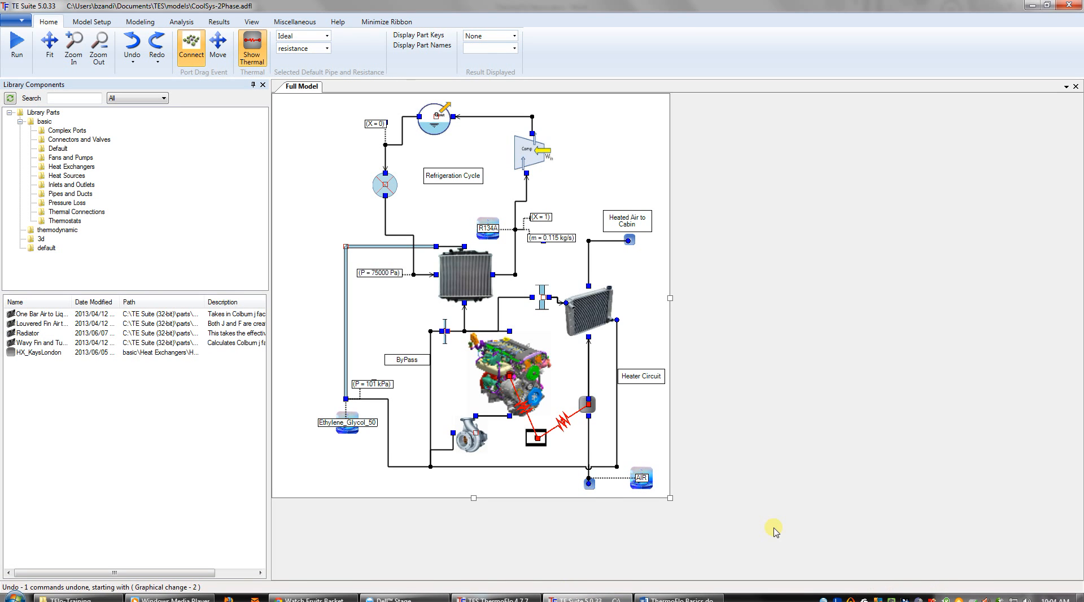
right_click(589, 318)
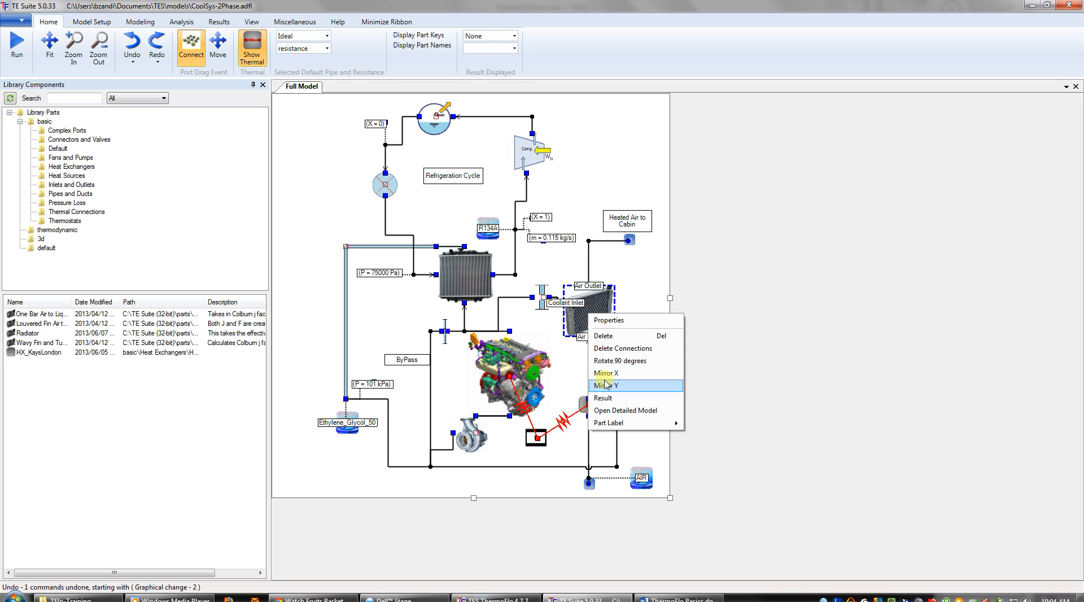
click(620, 410)
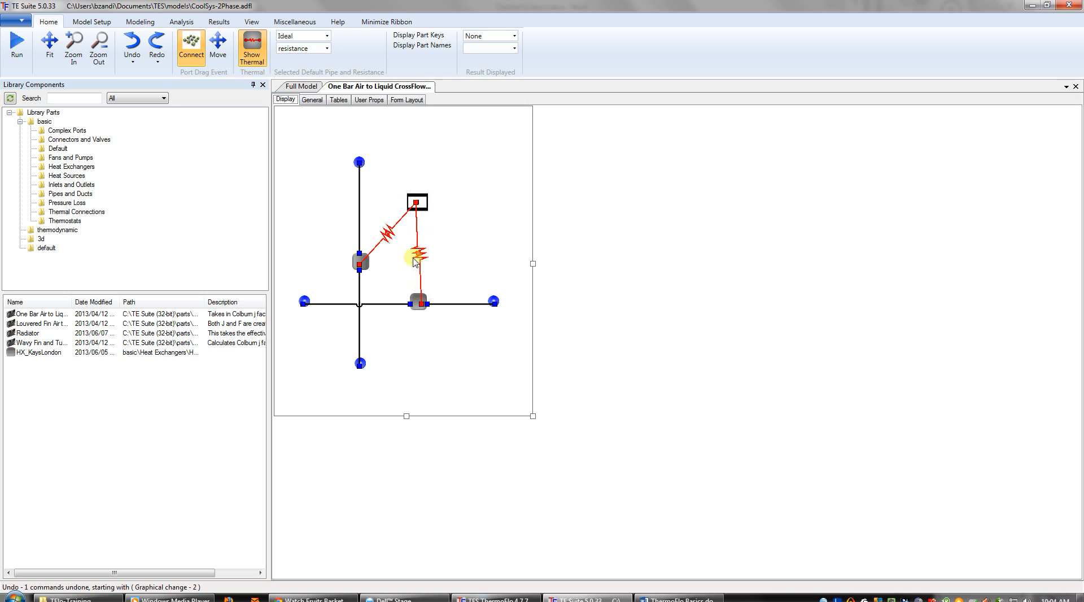
click(313, 102)
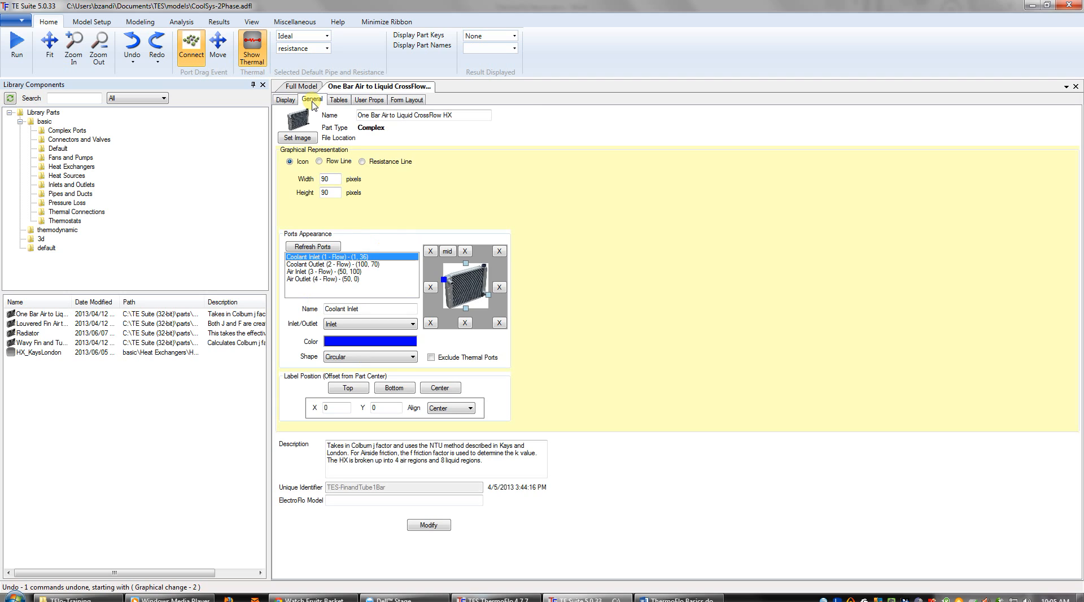
click(377, 102)
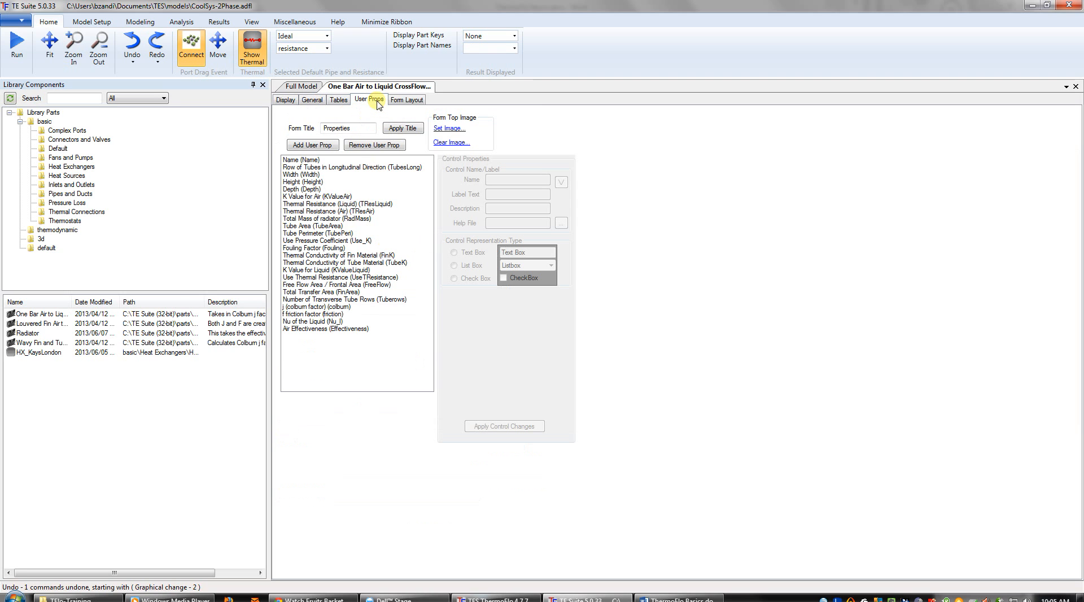
View the AirEffectiveness table of the One Bar Air to Liquid CrossFlow HX and close its detailed model.
click(340, 103)
click(366, 123)
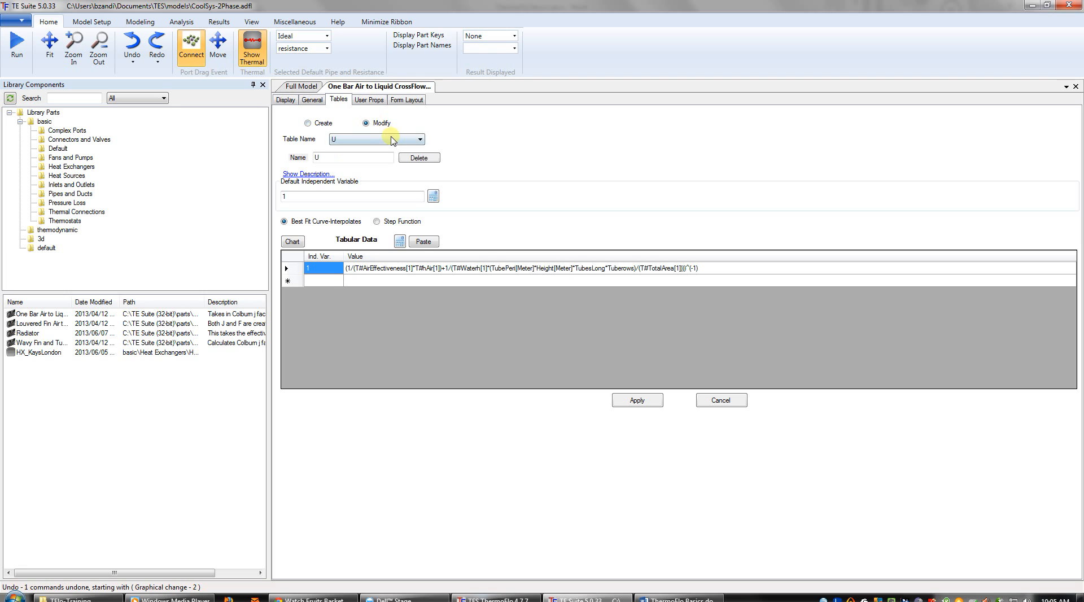
click(387, 139)
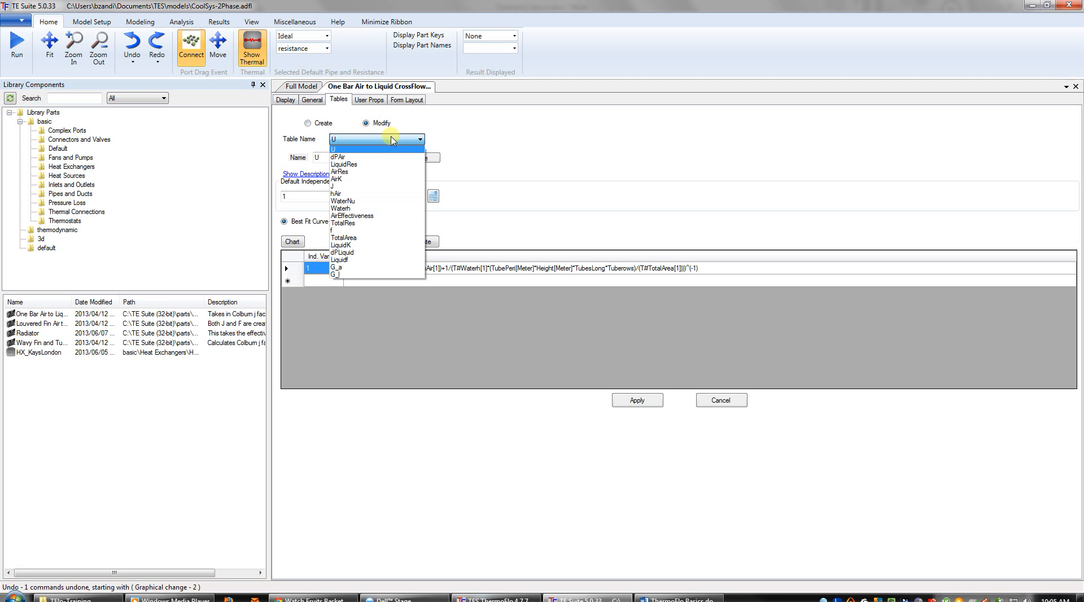
click(351, 215)
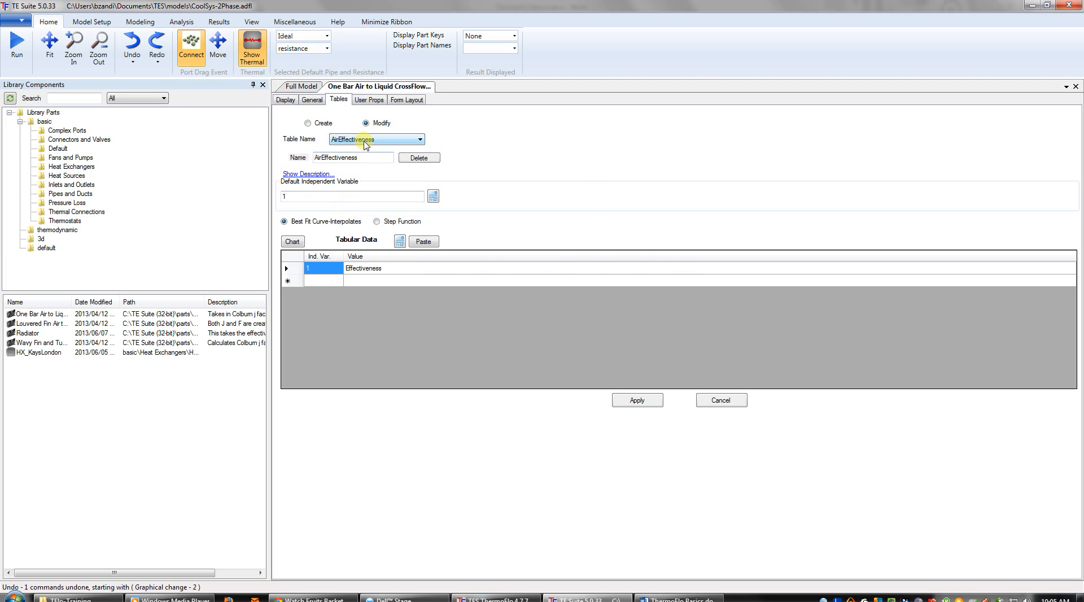
click(360, 87)
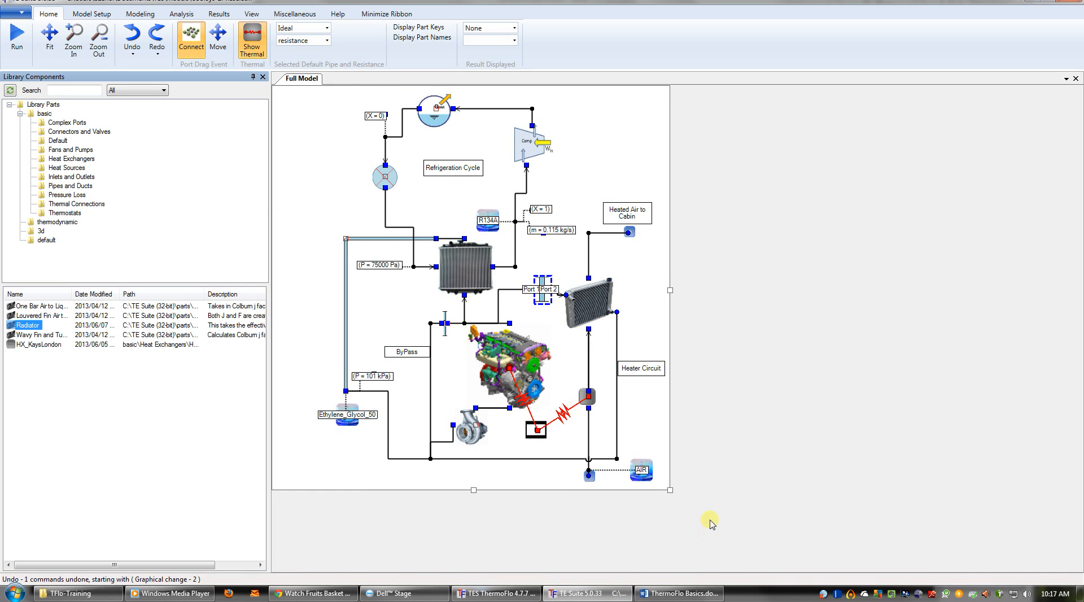
Open the type definition of the orifice feeding the heater circuit heat exchanger and view its existing Kres table.
click(693, 495)
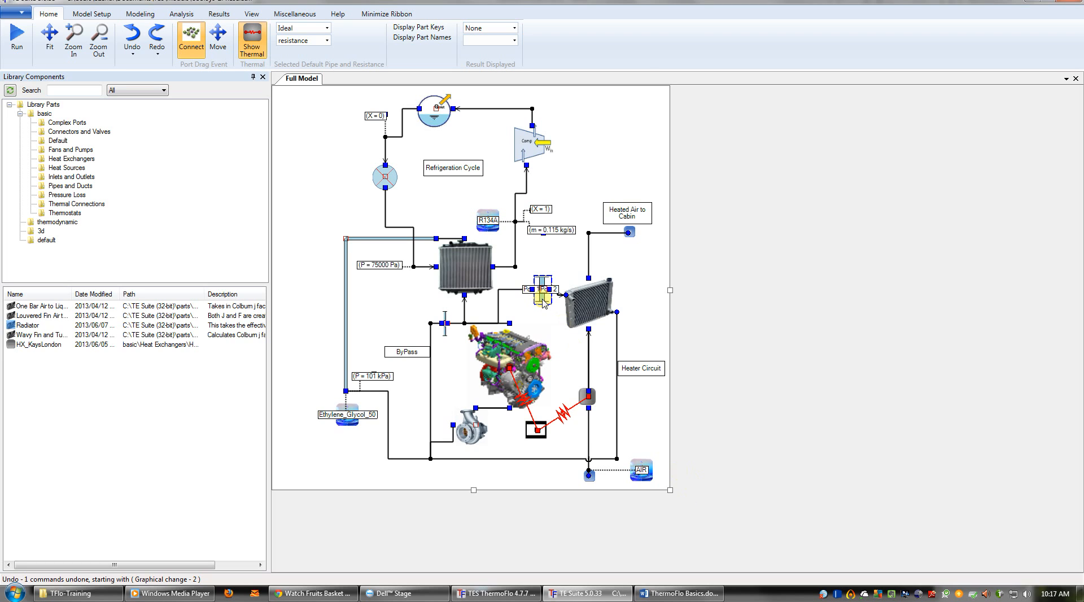
right_click(543, 302)
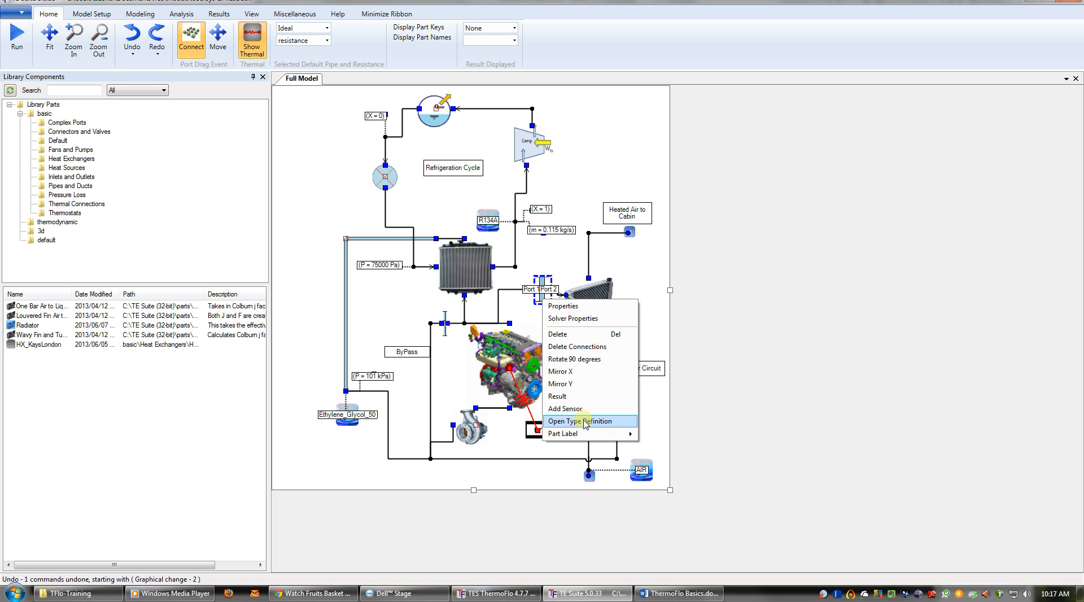
click(583, 421)
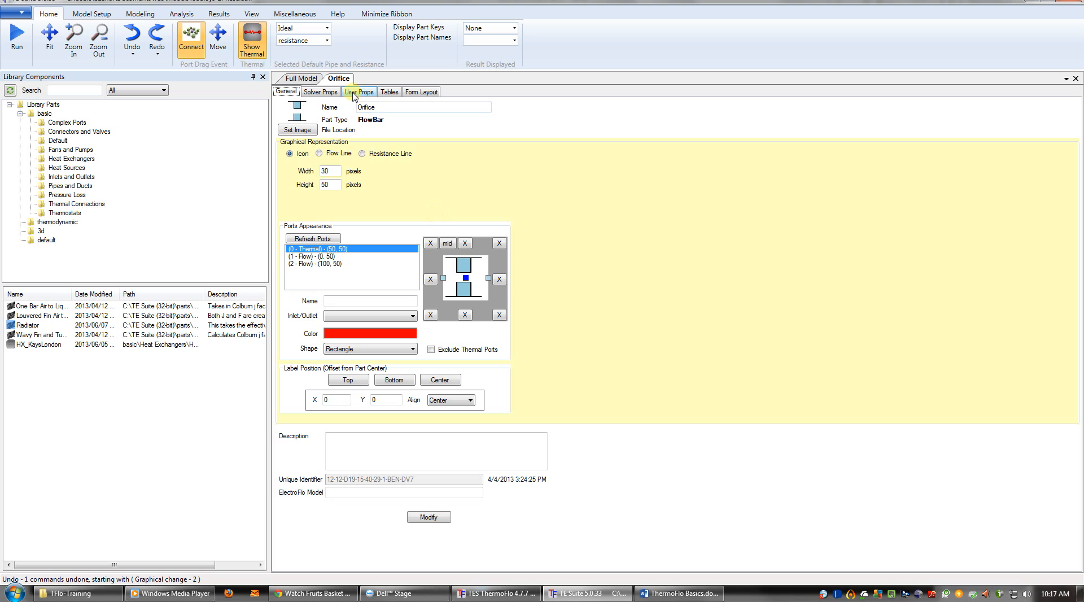
click(389, 92)
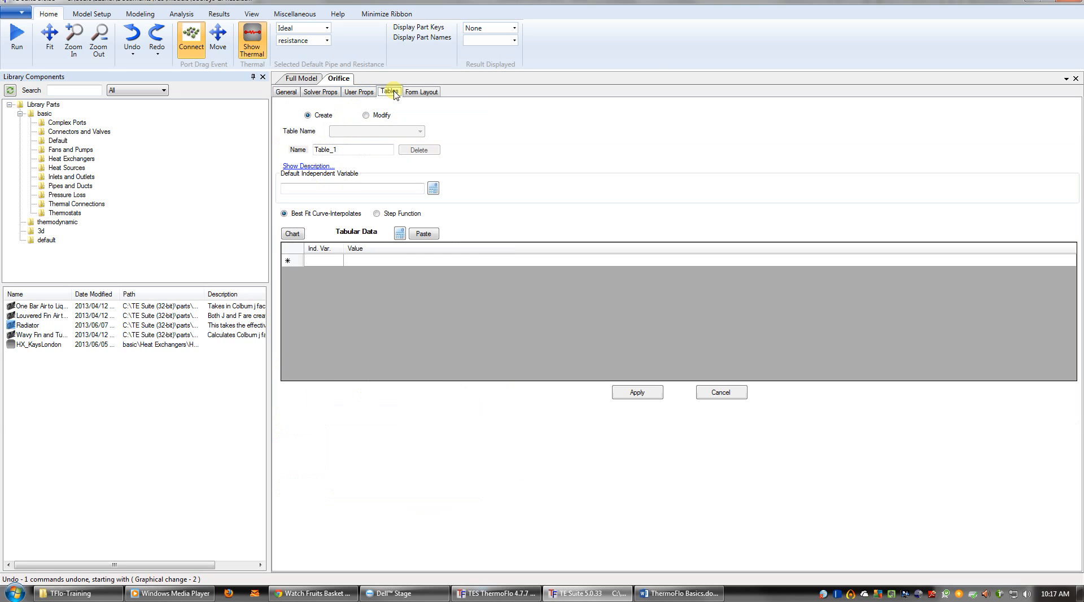
click(366, 115)
click(388, 133)
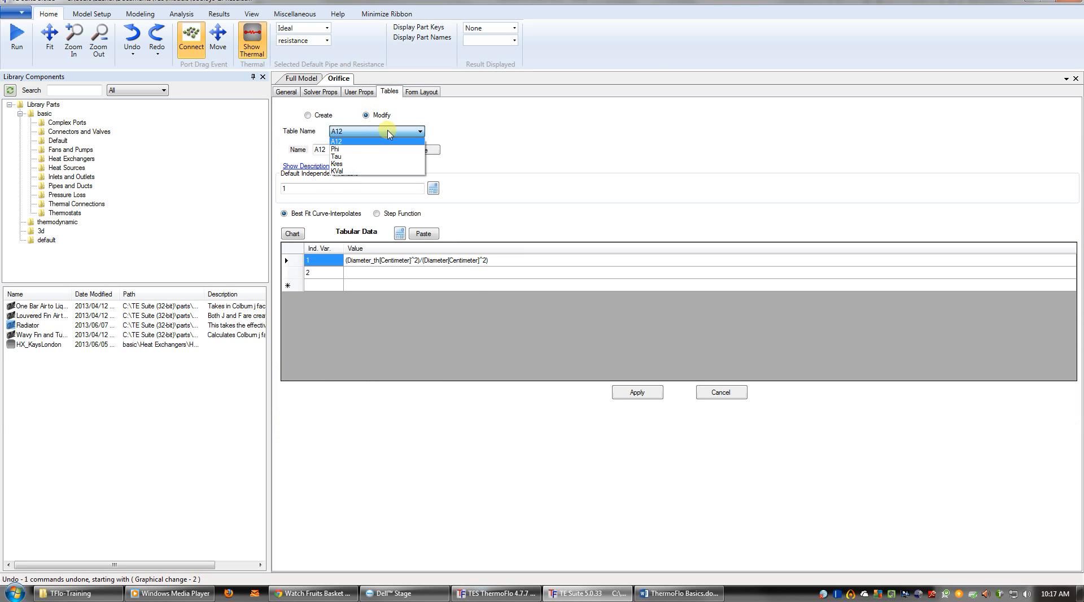
click(362, 164)
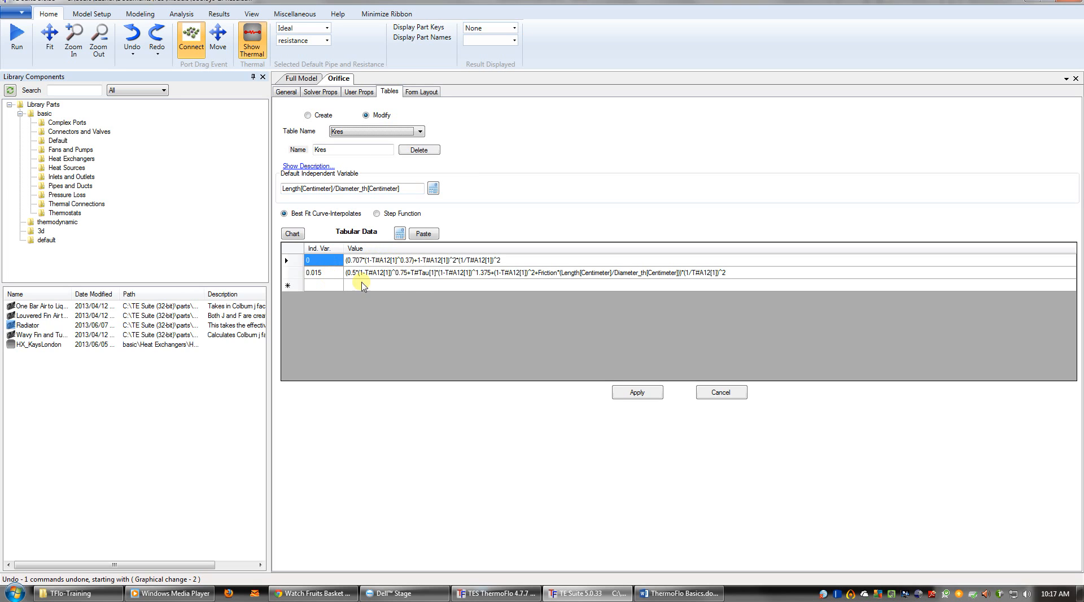
View the Kres table's default independent variable and its 0.015 row expression in the calculator.
click(410, 191)
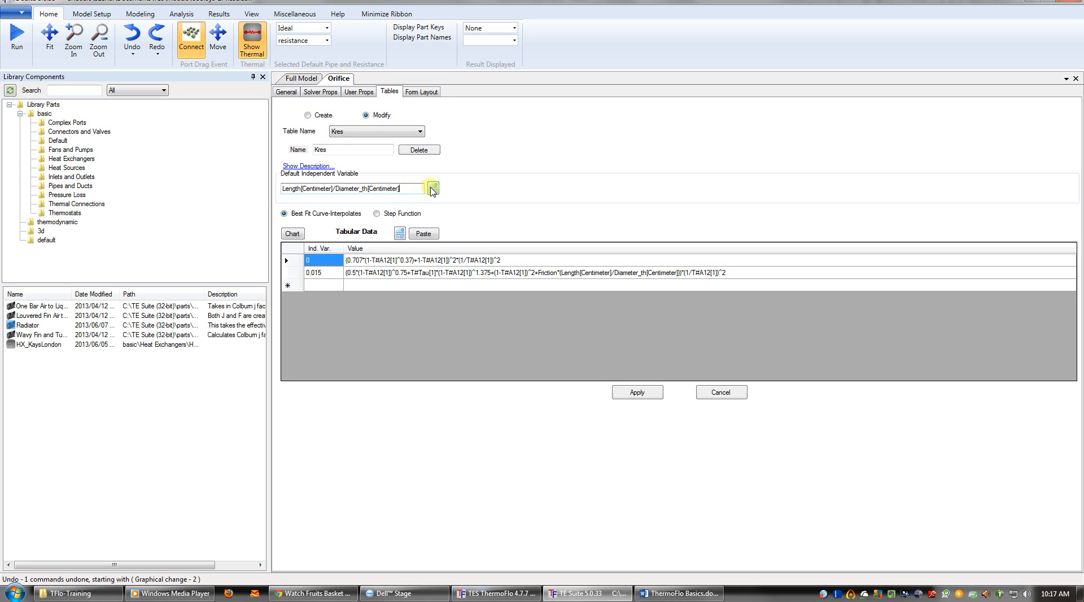
click(432, 188)
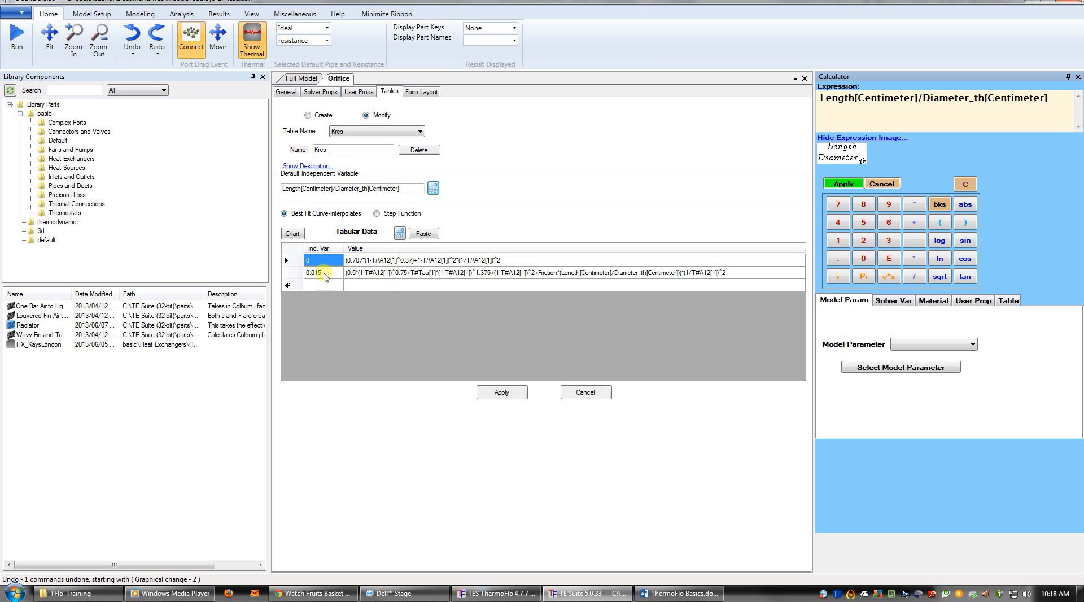
click(418, 274)
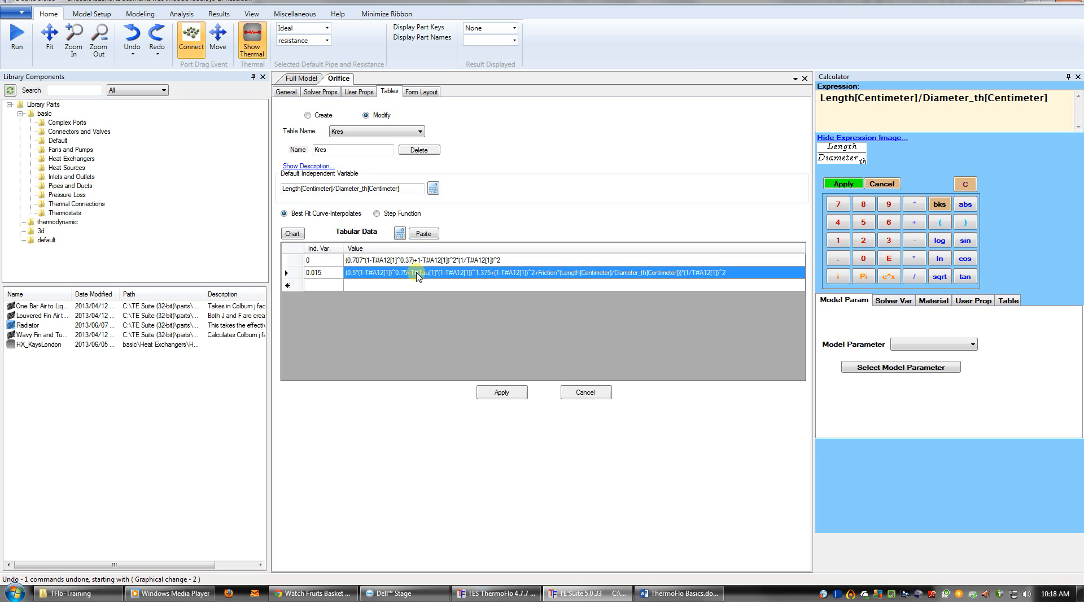
click(400, 233)
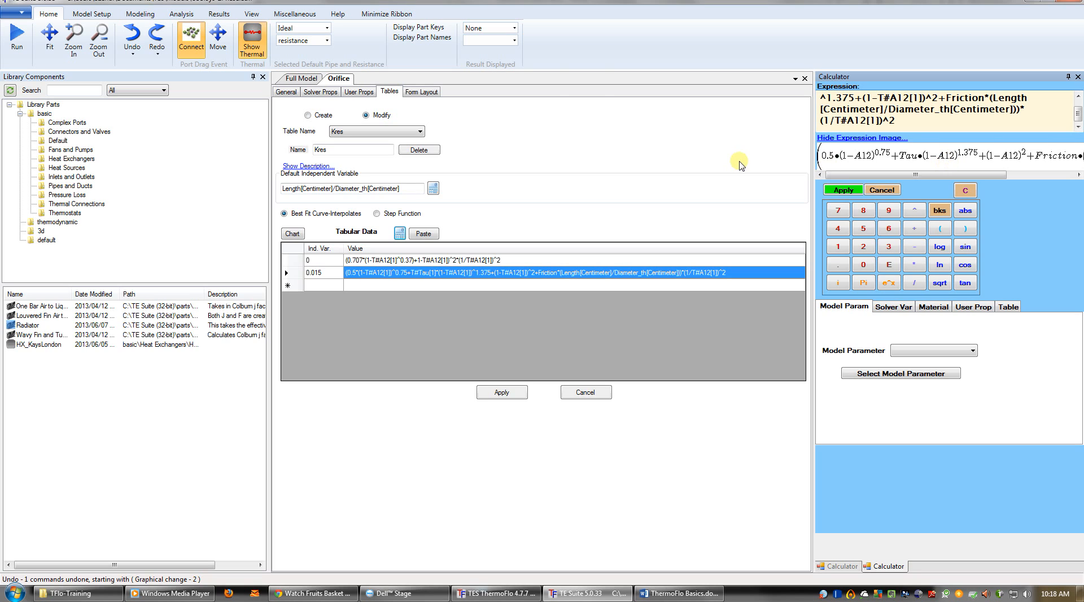
Switch to the orifice's A12 table and view its first row expression in the calculator.
click(420, 131)
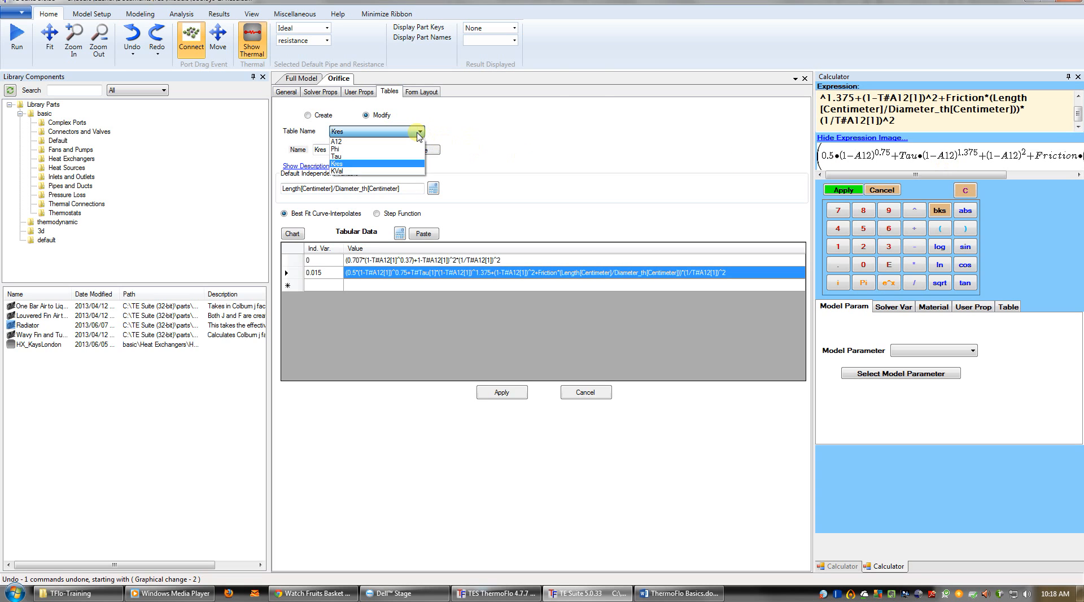
click(350, 146)
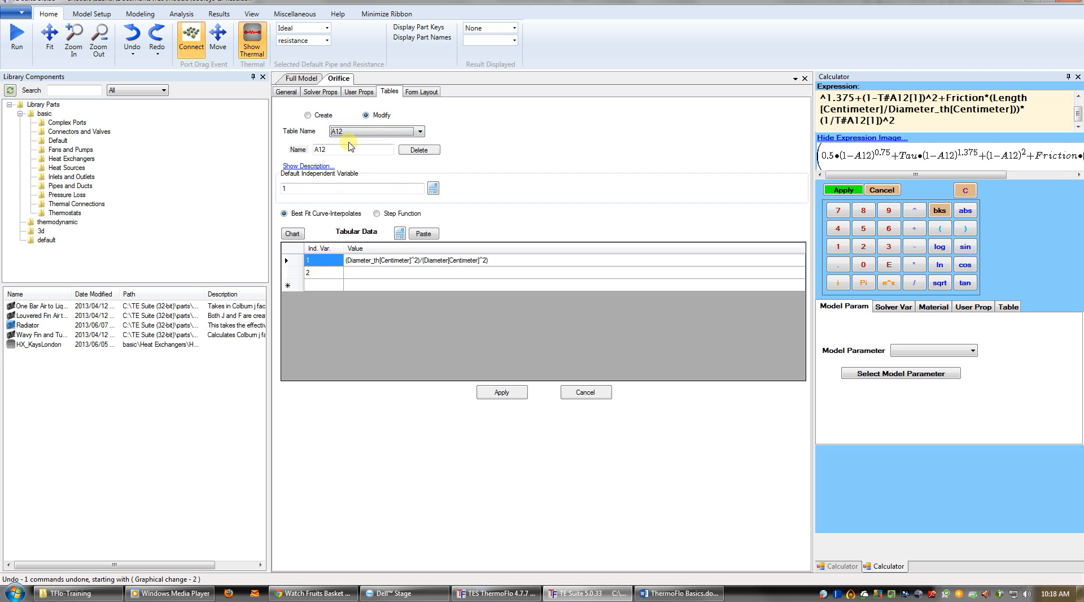
click(421, 261)
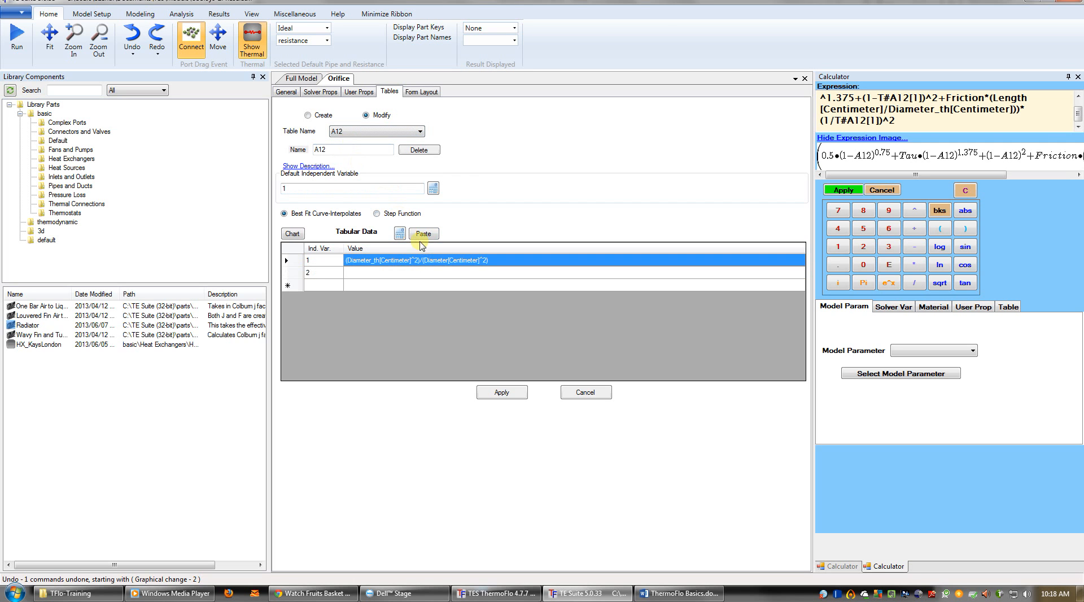
click(400, 233)
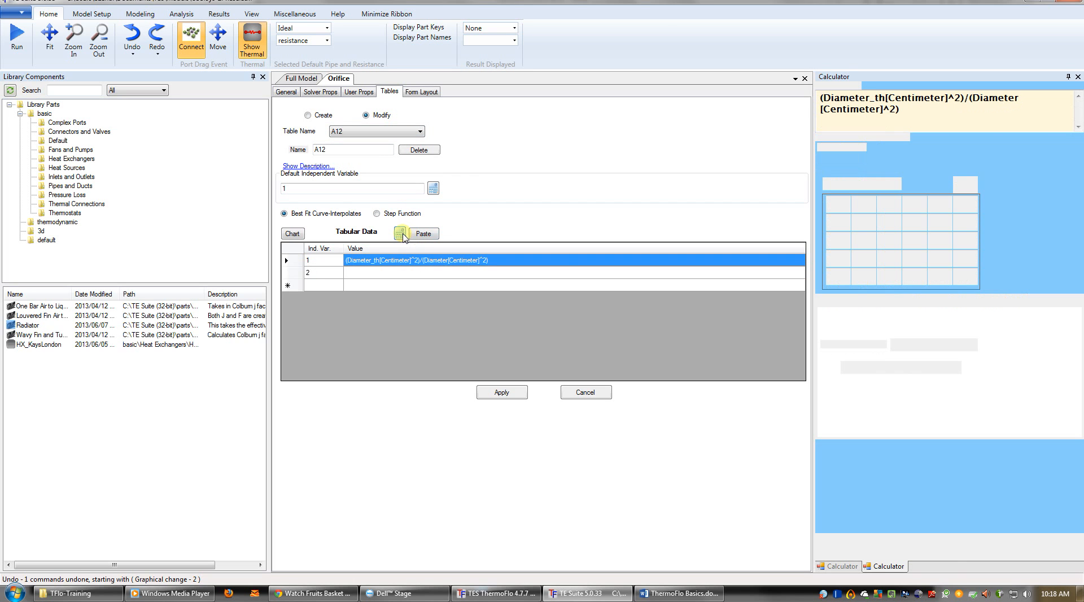